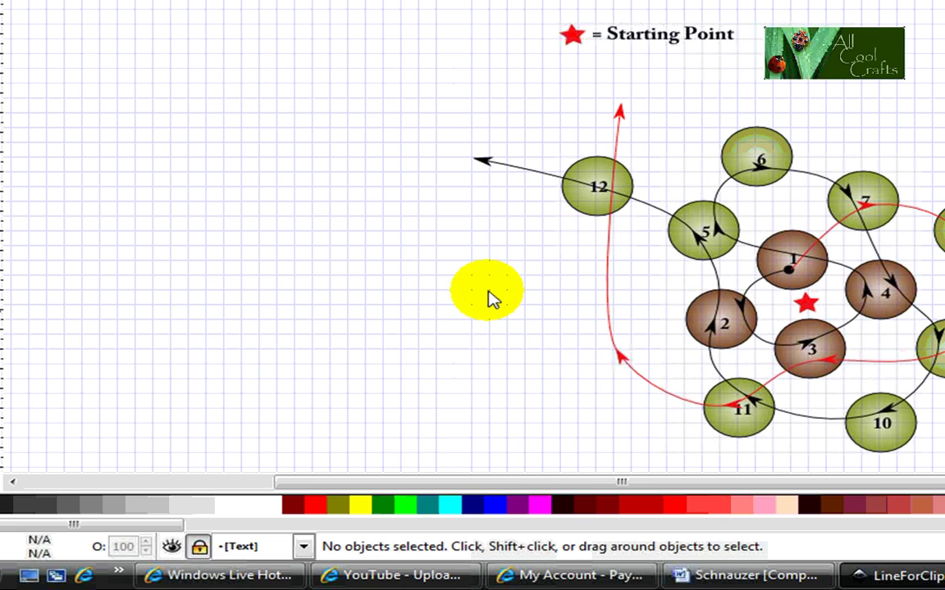
Unlock the Text, Red line and Black line layers
{"action": "left_click", "coordinate": [200, 548]}
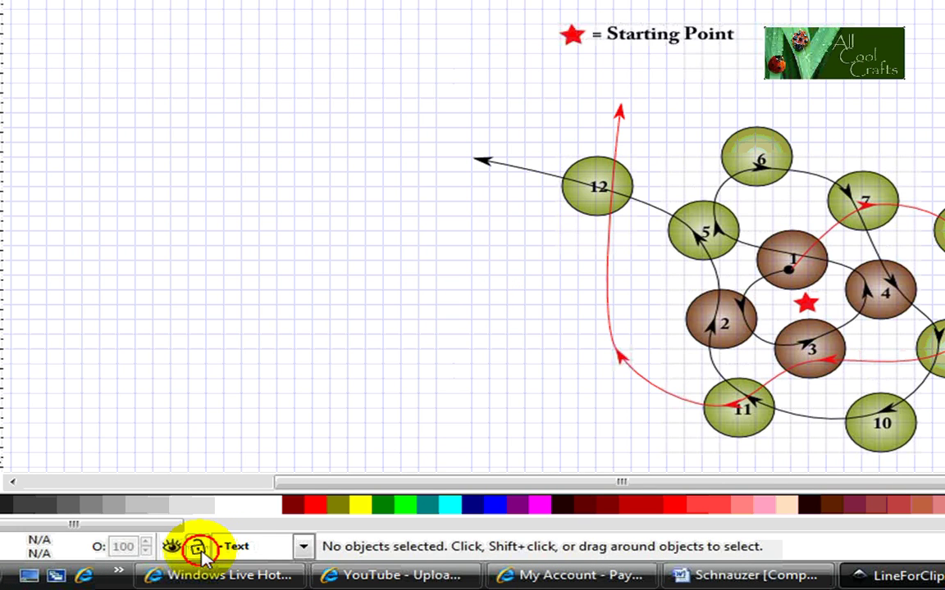
{"action": "left_click", "coordinate": [302, 546]}
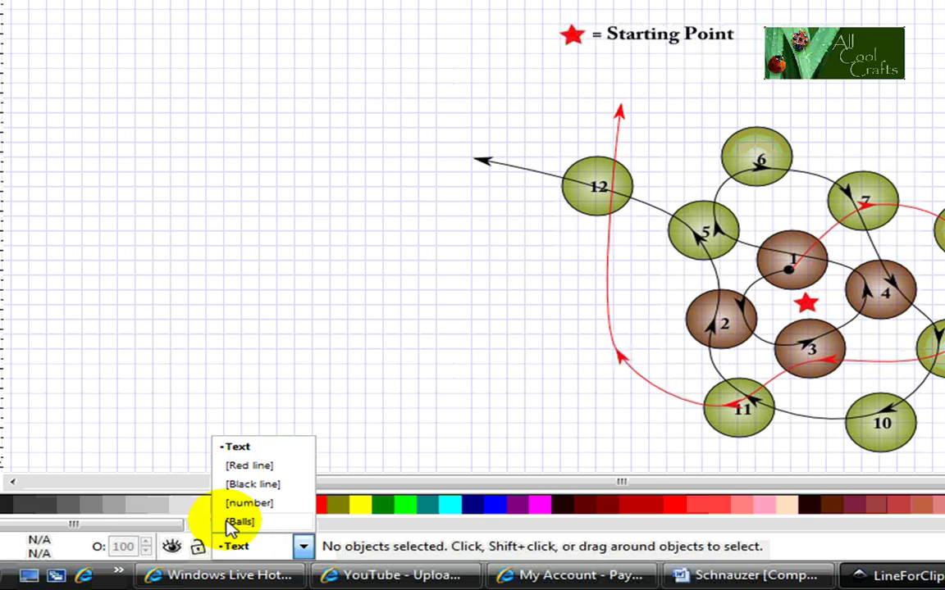
{"action": "left_click", "coordinate": [259, 466]}
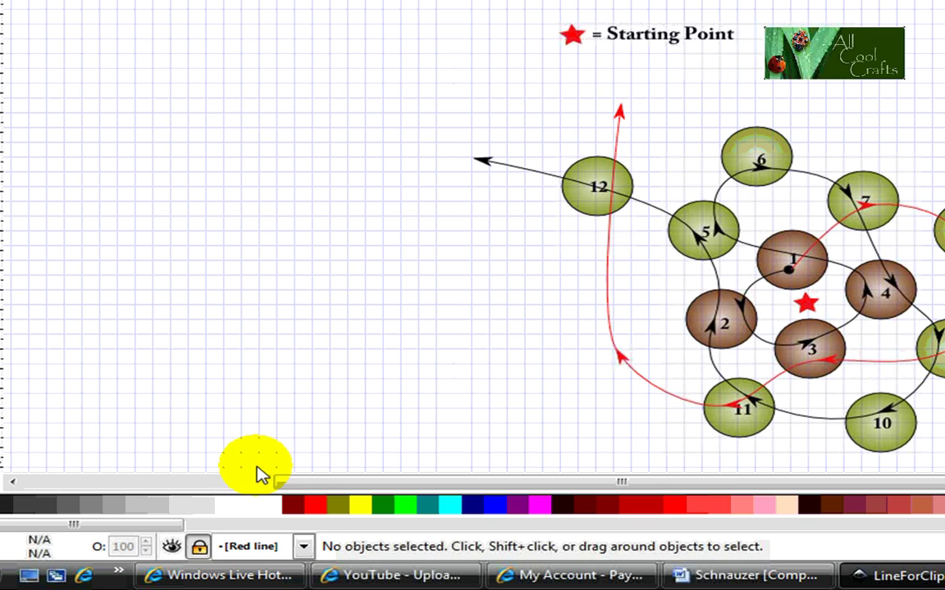
{"action": "left_click", "coordinate": [199, 548]}
{"action": "left_click", "coordinate": [303, 547]}
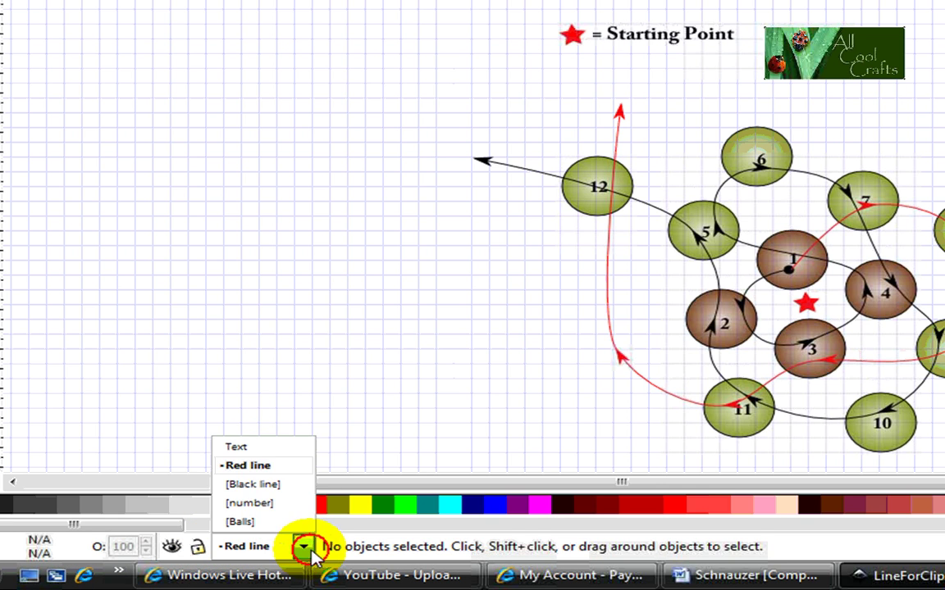
{"action": "left_click", "coordinate": [253, 483]}
{"action": "left_click", "coordinate": [197, 547]}
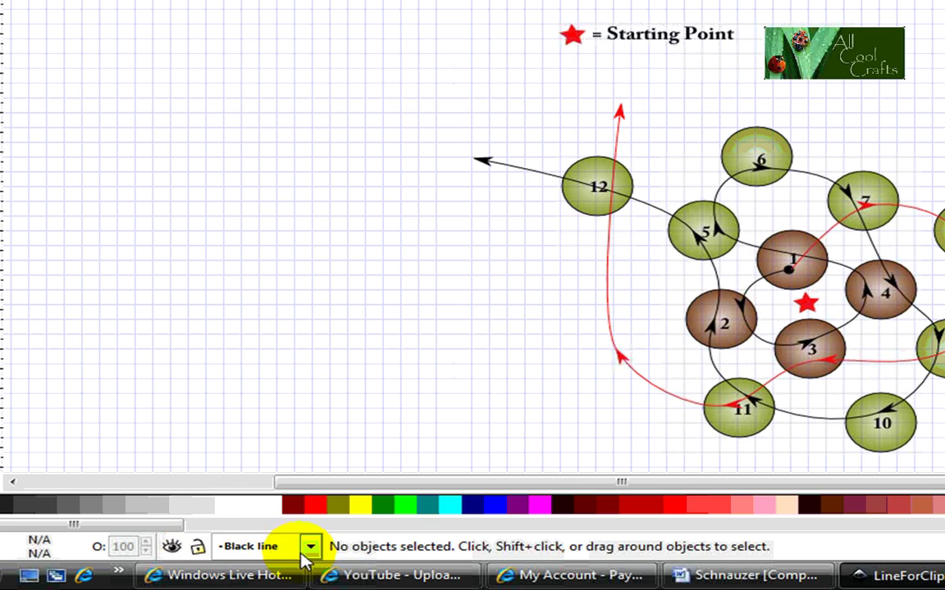
Unlock the number and Balls layers
{"action": "left_click", "coordinate": [310, 547]}
{"action": "left_click", "coordinate": [259, 502]}
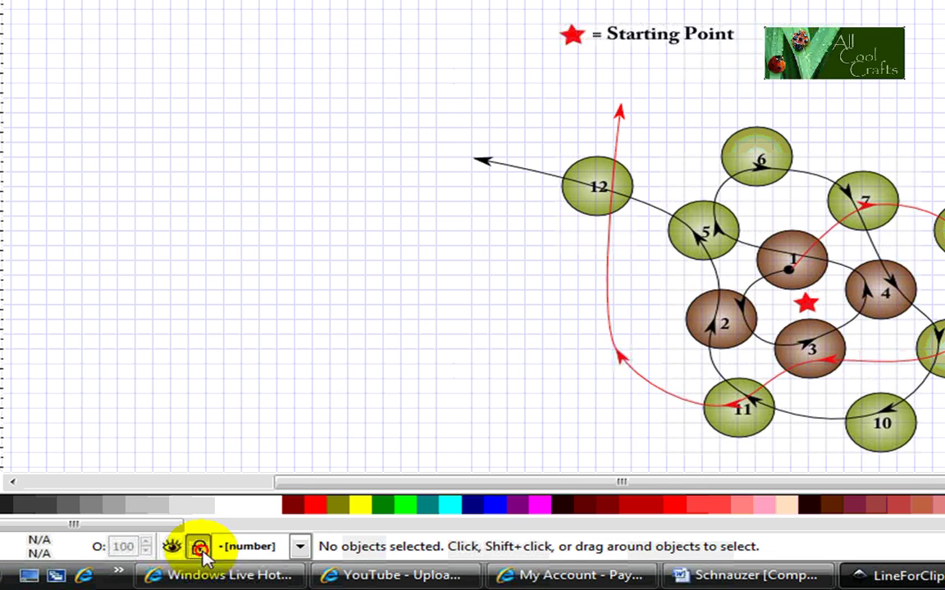
{"action": "left_click", "coordinate": [200, 548]}
{"action": "left_click", "coordinate": [300, 547]}
{"action": "left_click", "coordinate": [240, 522]}
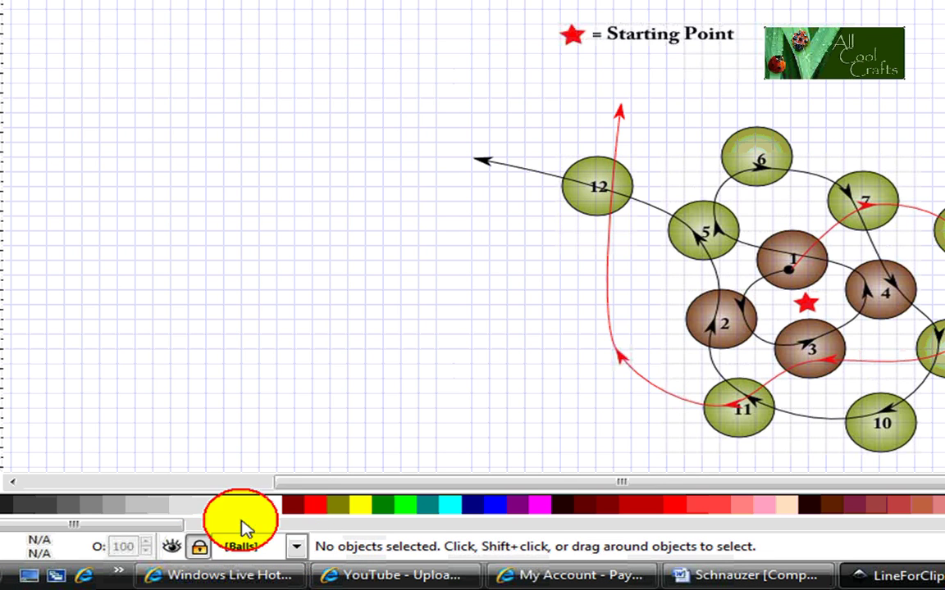
{"action": "left_click", "coordinate": [197, 548]}
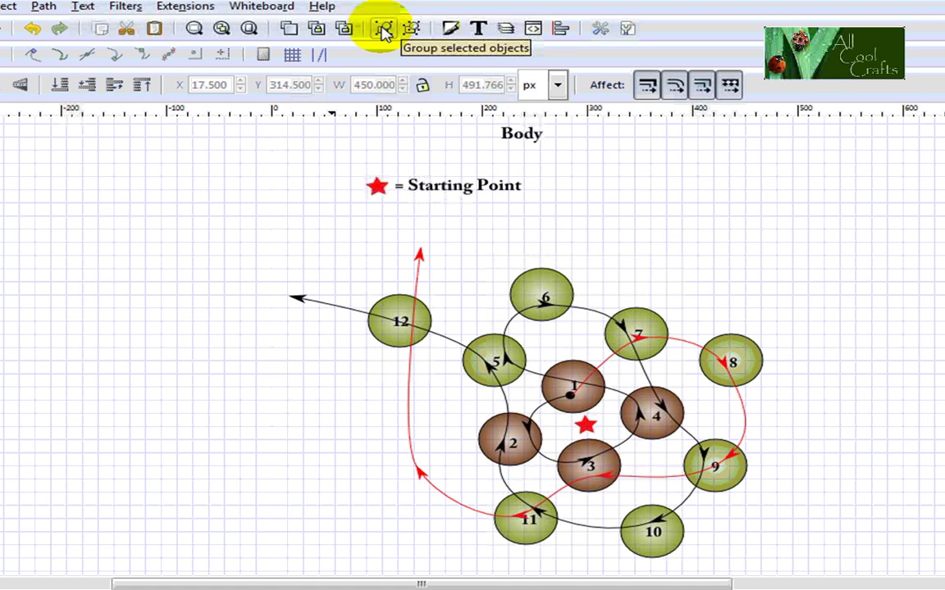
Rubber-band select the title, legend, circles, numbers and arrow paths together
{"action": "left_click", "coordinate": [384, 31]}
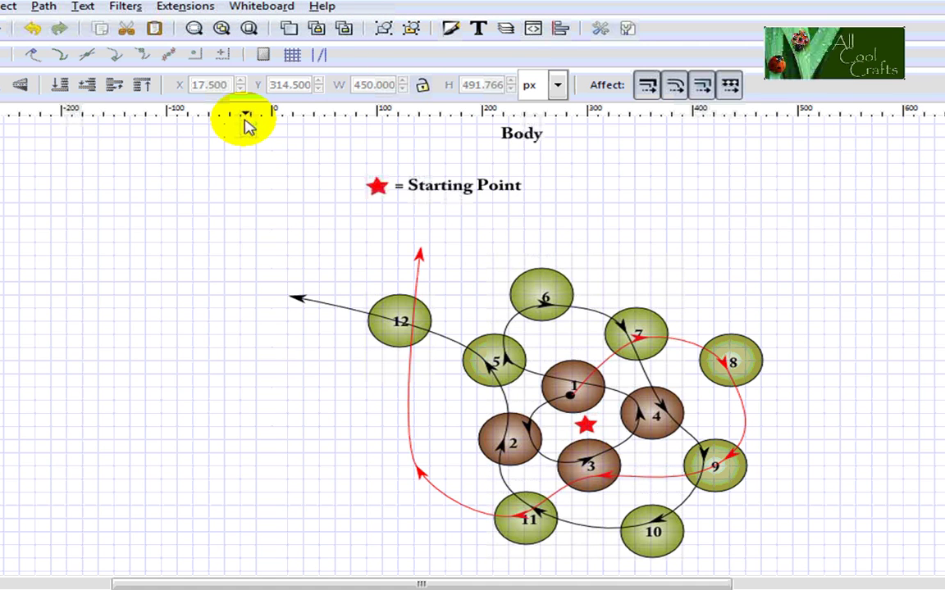
{"action": "mouse_move", "coordinate": [244, 120]}
{"action": "left_mouse_down"}
{"action": "mouse_move", "coordinate": [295, 236]}
{"action": "mouse_move", "coordinate": [439, 342]}
{"action": "mouse_move", "coordinate": [569, 386]}
{"action": "mouse_move", "coordinate": [664, 447]}
{"action": "mouse_move", "coordinate": [824, 578]}
{"action": "left_mouse_up"}
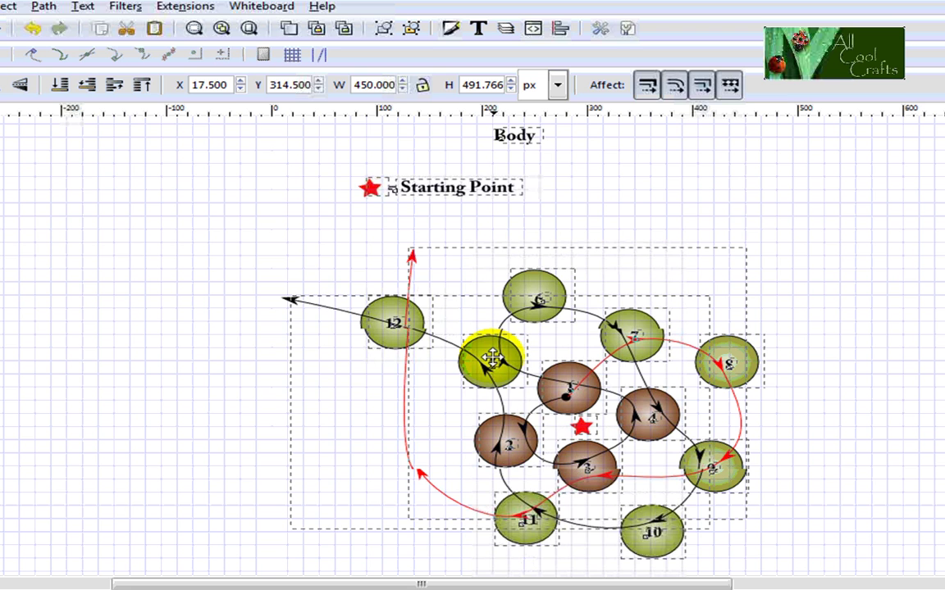
Move the selected diagram left to X -266.5, Y 304.5, then deselect it
{"action": "left_click_drag", "start_coordinate": [492, 358], "coordinate": [200, 360]}
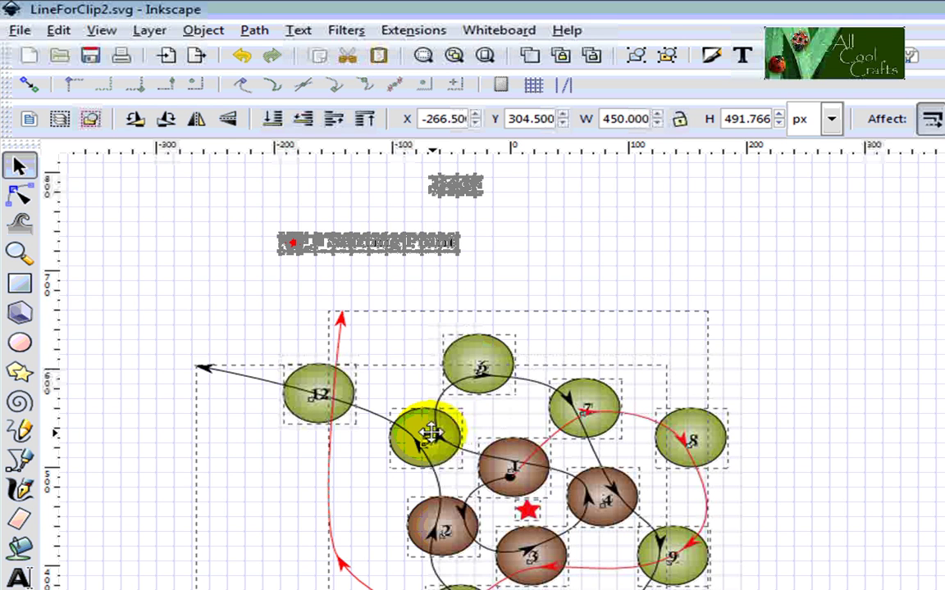
{"action": "left_click", "coordinate": [428, 433]}
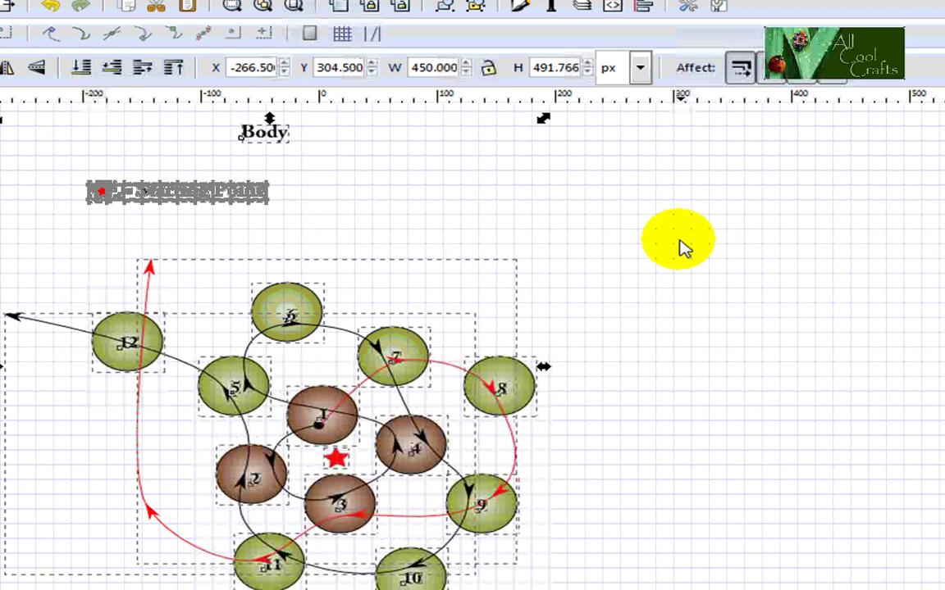
{"action": "left_click", "coordinate": [685, 250]}
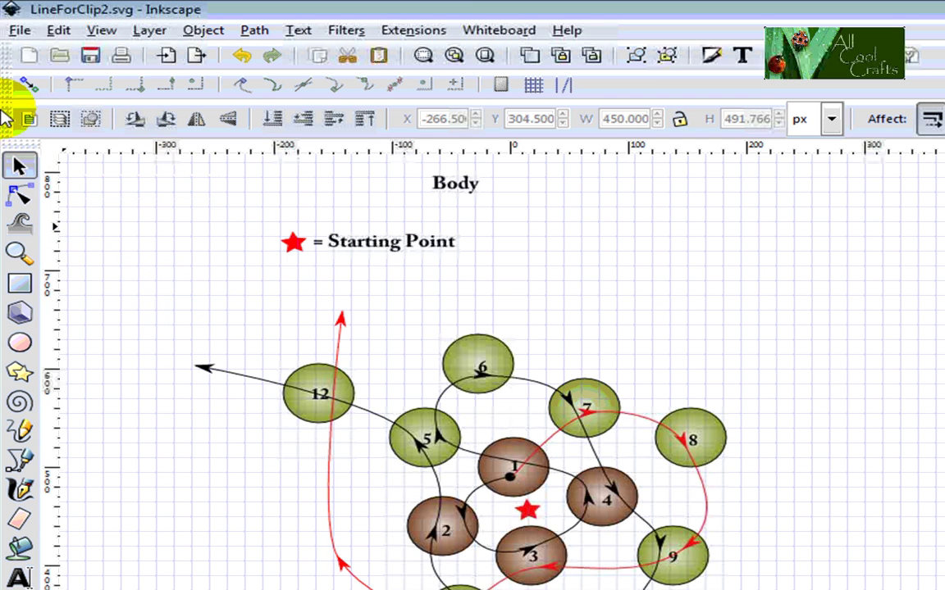
Open the Export Bitmap dialog from the File menu
{"action": "left_click", "coordinate": [18, 32]}
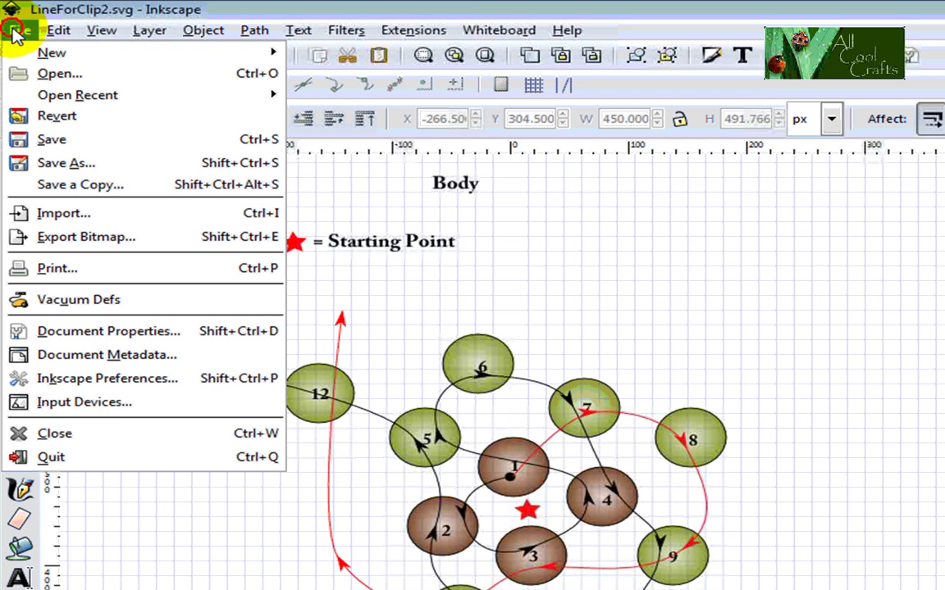
{"action": "left_click", "coordinate": [69, 239]}
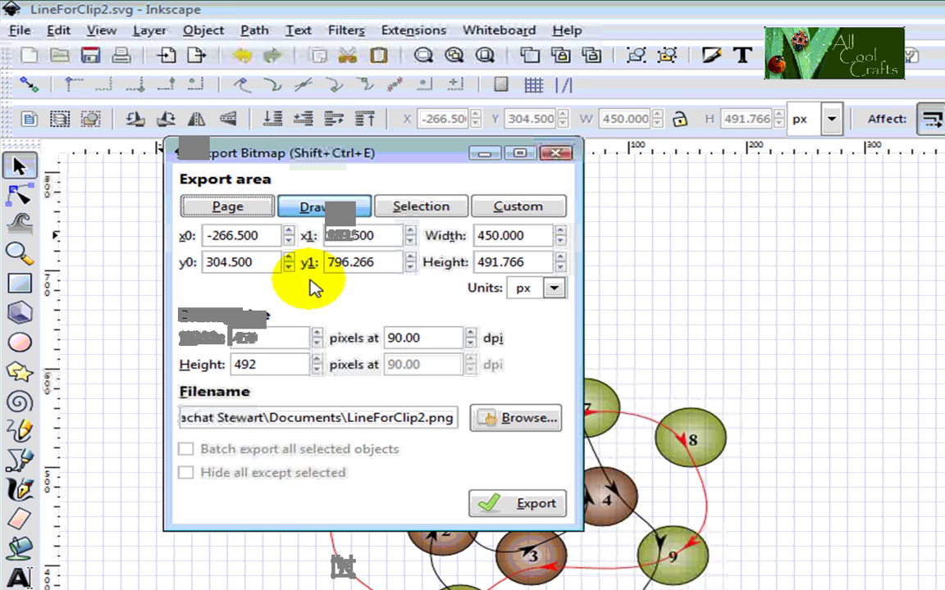
Export the Drawing area and rename the export file from LineForClip2 to 'Diagram Drawing'
{"action": "left_click", "coordinate": [339, 210]}
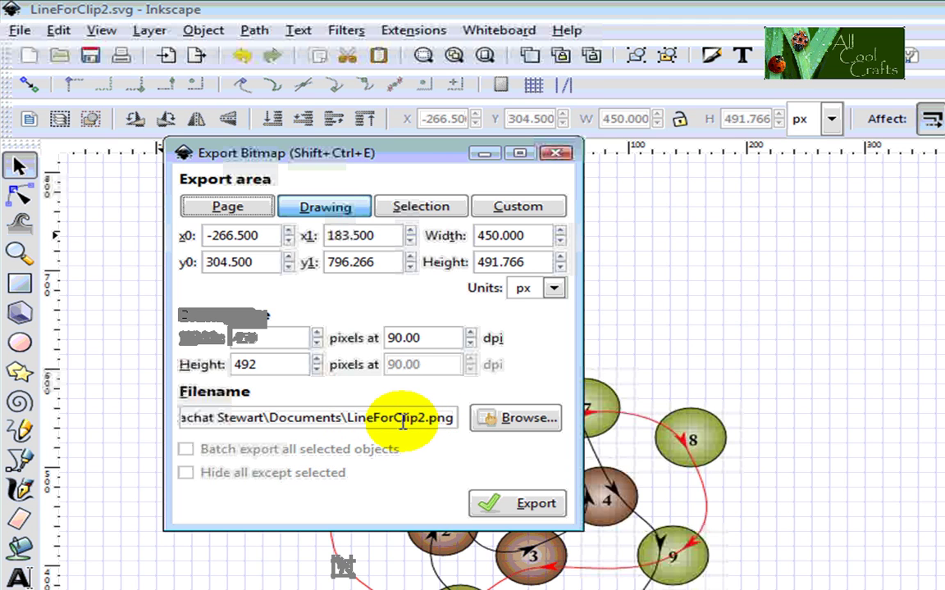
{"action": "triple_click", "coordinate": [376, 419]}
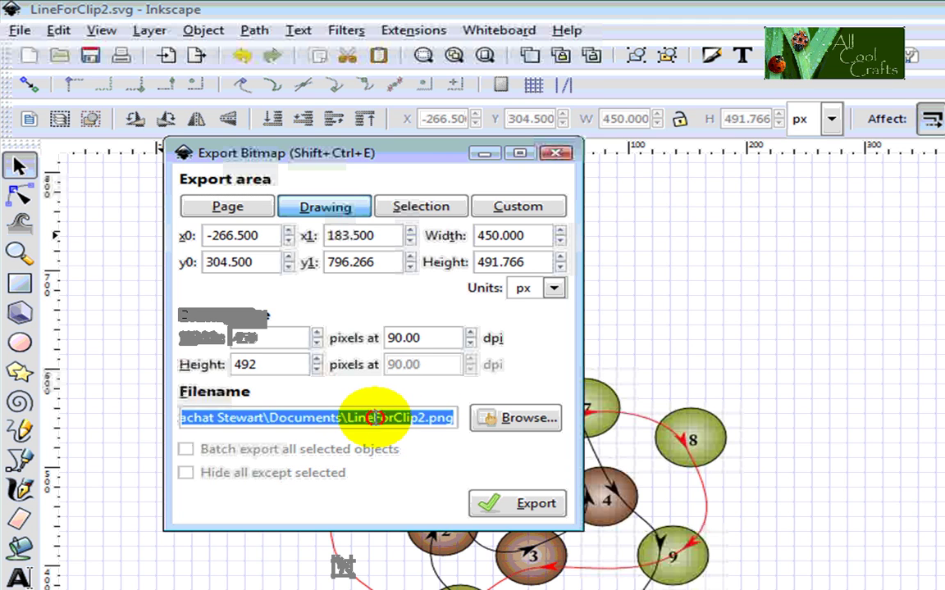
{"action": "left_click", "coordinate": [360, 418]}
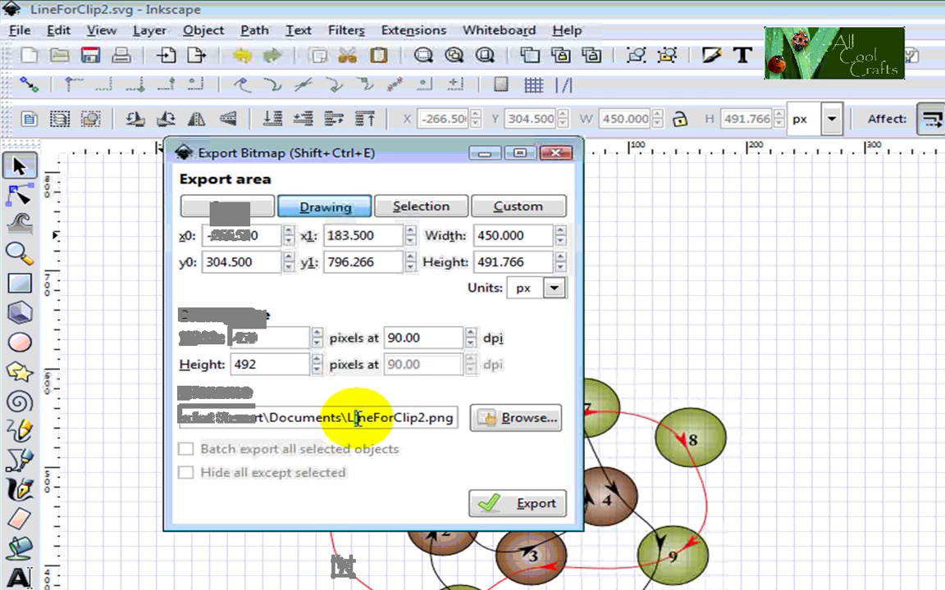
{"action": "left_click_drag", "start_coordinate": [355, 418], "coordinate": [425, 416]}
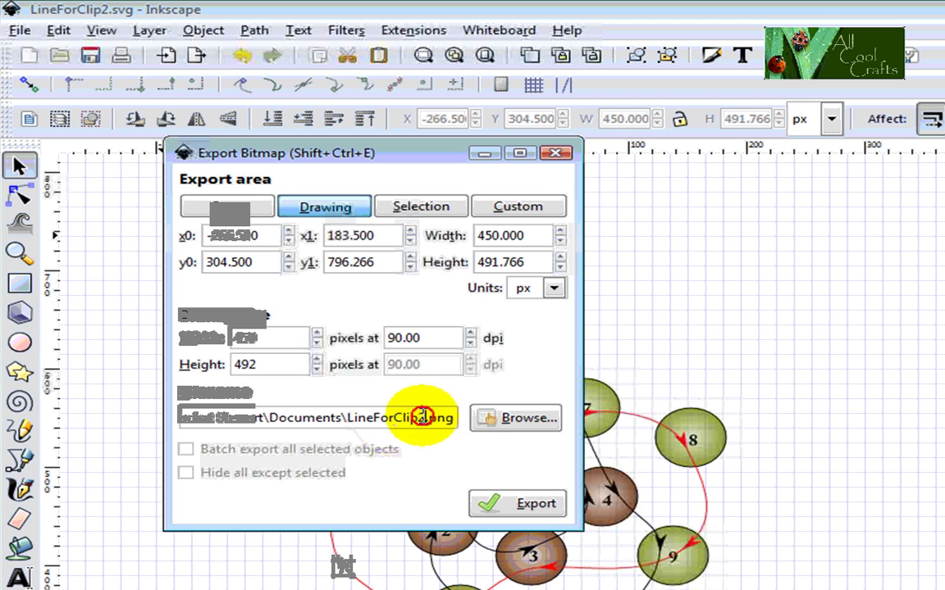
{"action": "left_click", "coordinate": [345, 417], "text": "shift"}
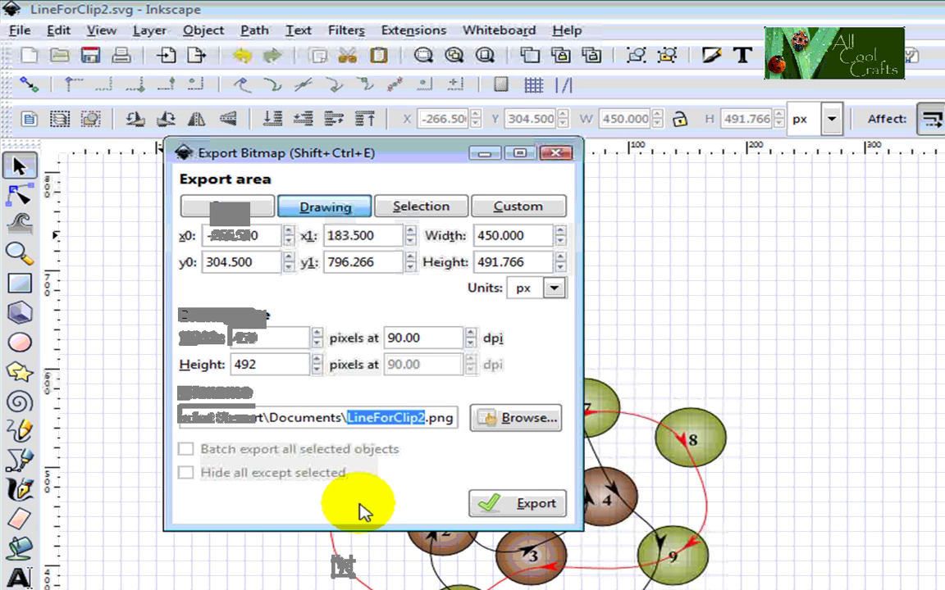
{"action": "type", "text": "D"}
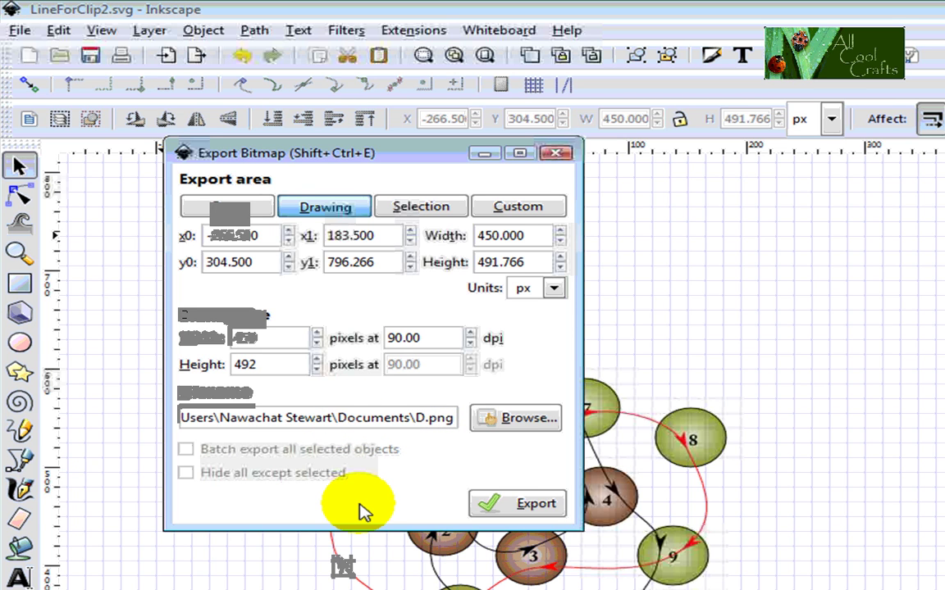
{"action": "type", "text": "iagr"}
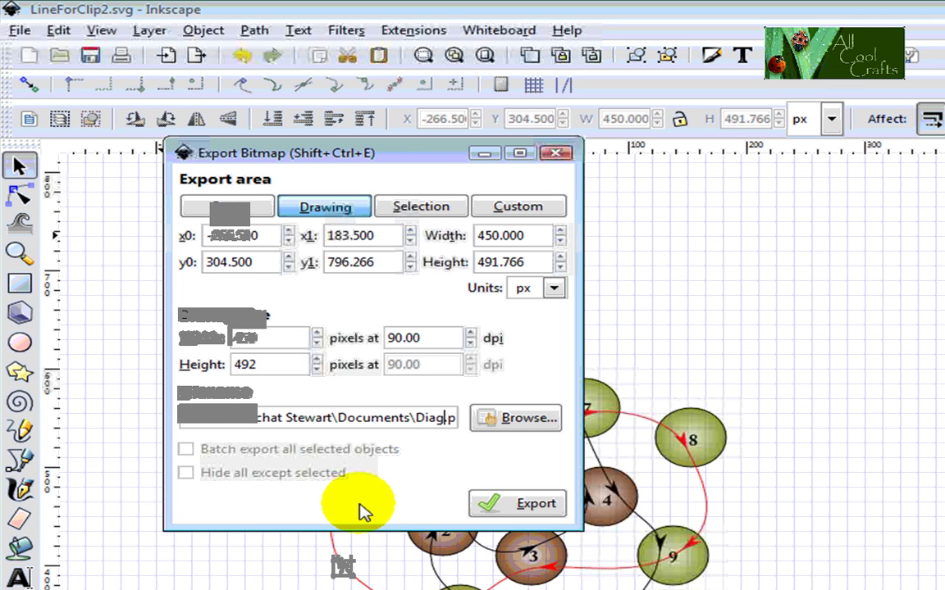
{"action": "type", "text": "am"}
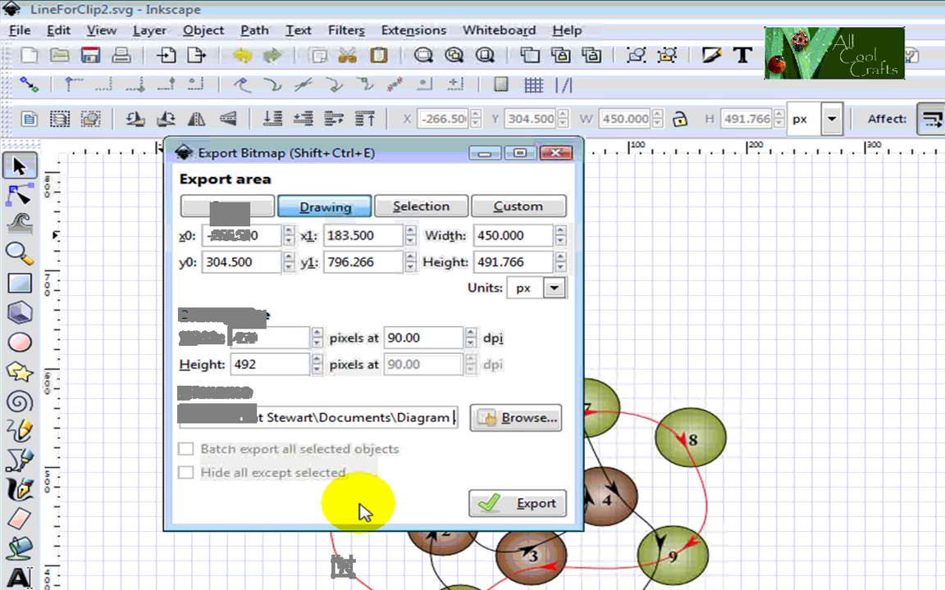
{"action": "type", "text": " Dra"}
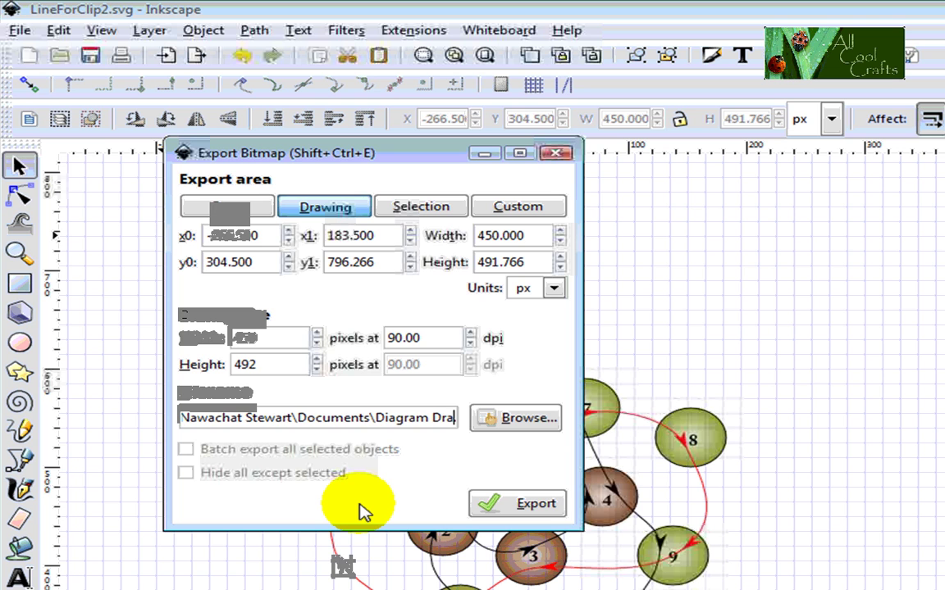
{"action": "type", "text": "wing"}
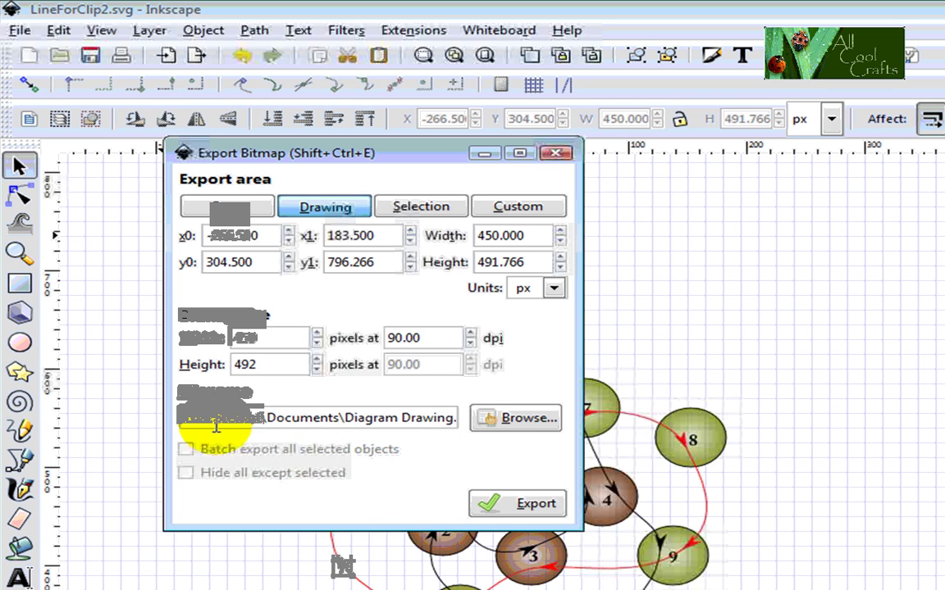
Export the PNG and view Diagram Drawing in the Documents folder
{"action": "left_click", "coordinate": [534, 506]}
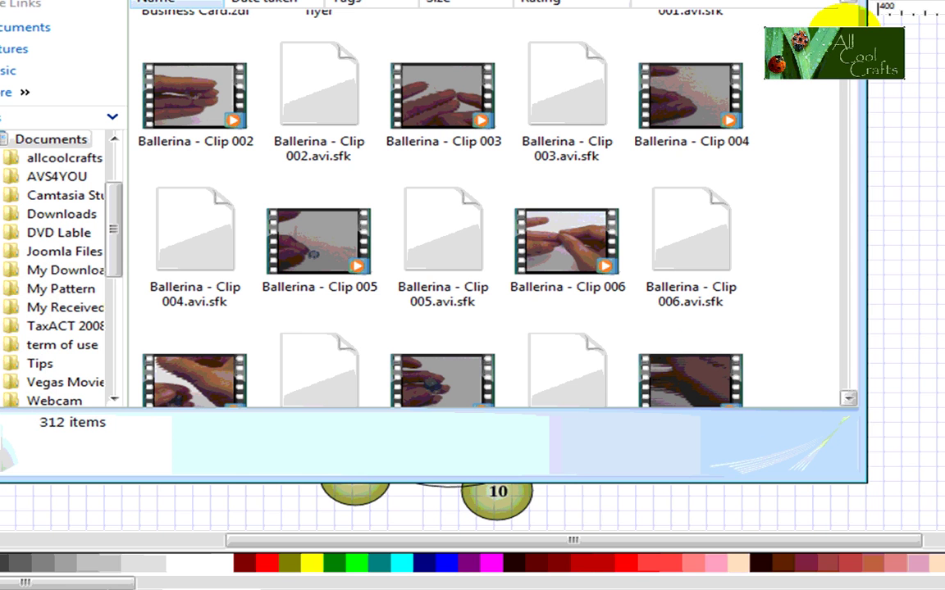
{"action": "left_click_drag", "start_coordinate": [845, 20], "coordinate": [851, 90]}
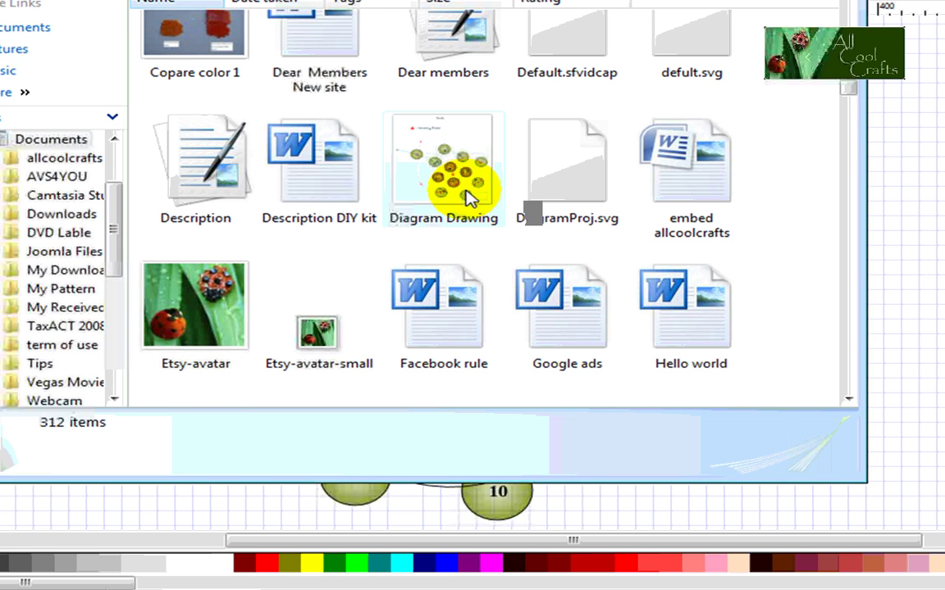
Open Diagram Drawing in Photo Gallery, copy the image, and open the Start menu
{"action": "double_click", "coordinate": [450, 162]}
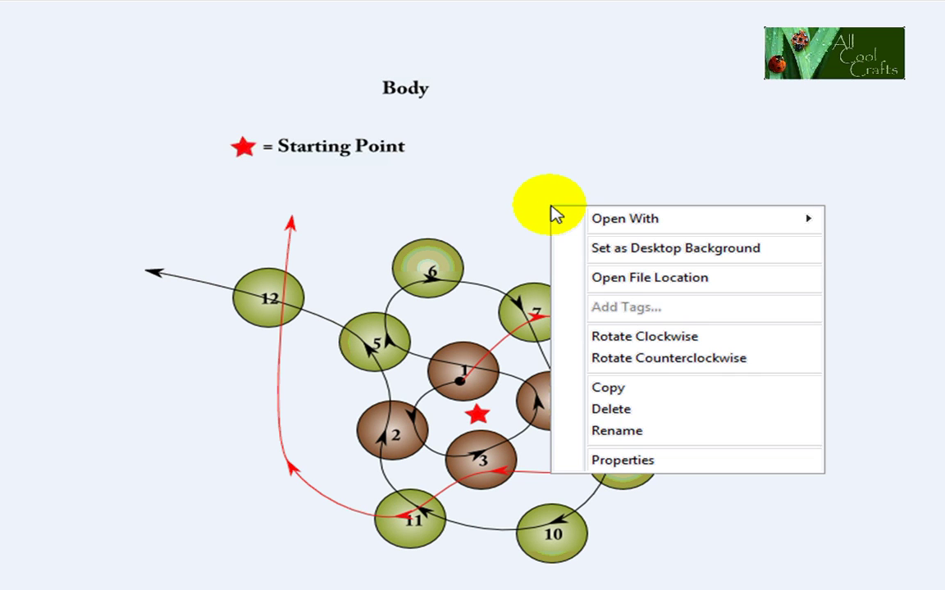
{"action": "left_click", "coordinate": [642, 387]}
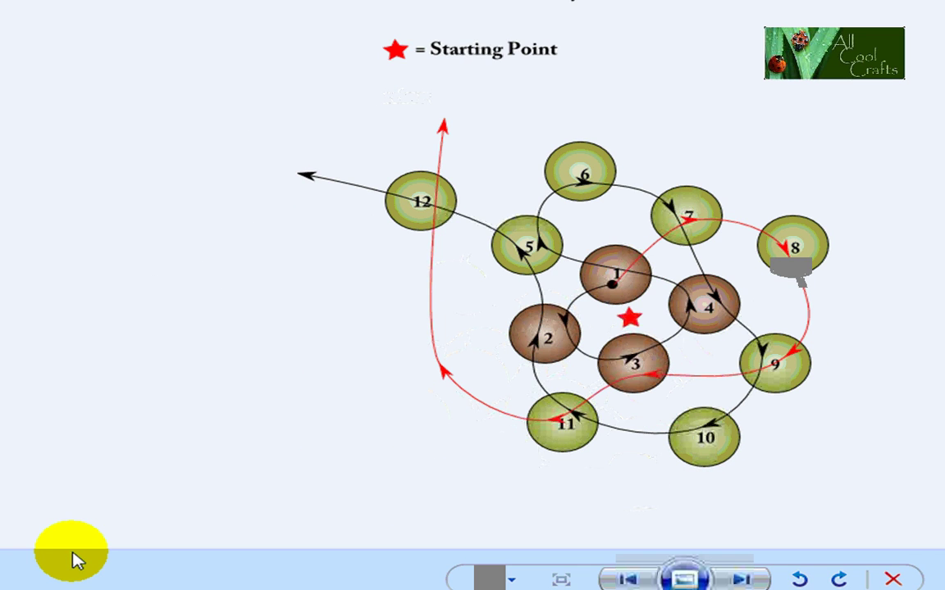
{"action": "left_click", "coordinate": [0, 589]}
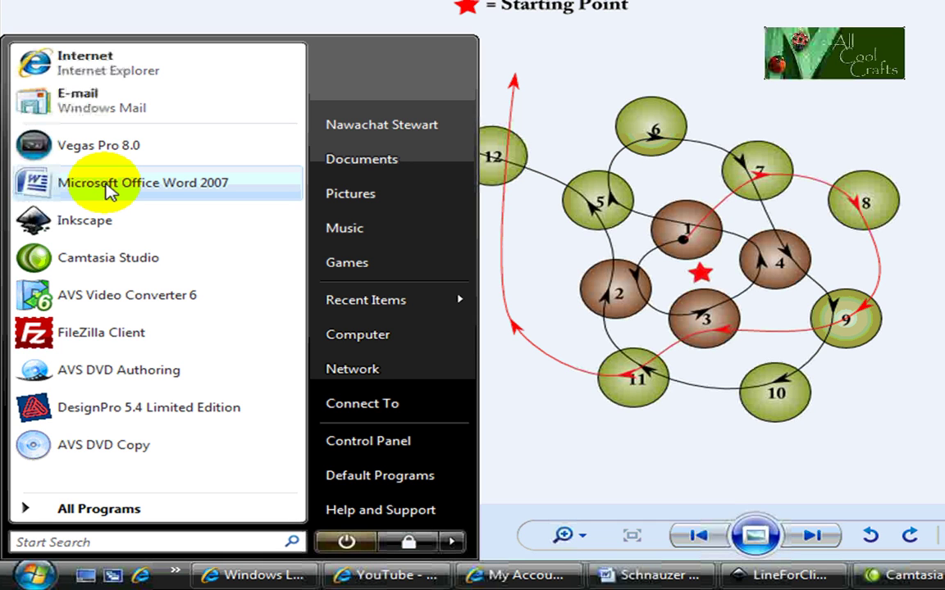
Launch Word 2007 and maximize the blank Document3 window
{"action": "left_click", "coordinate": [109, 187]}
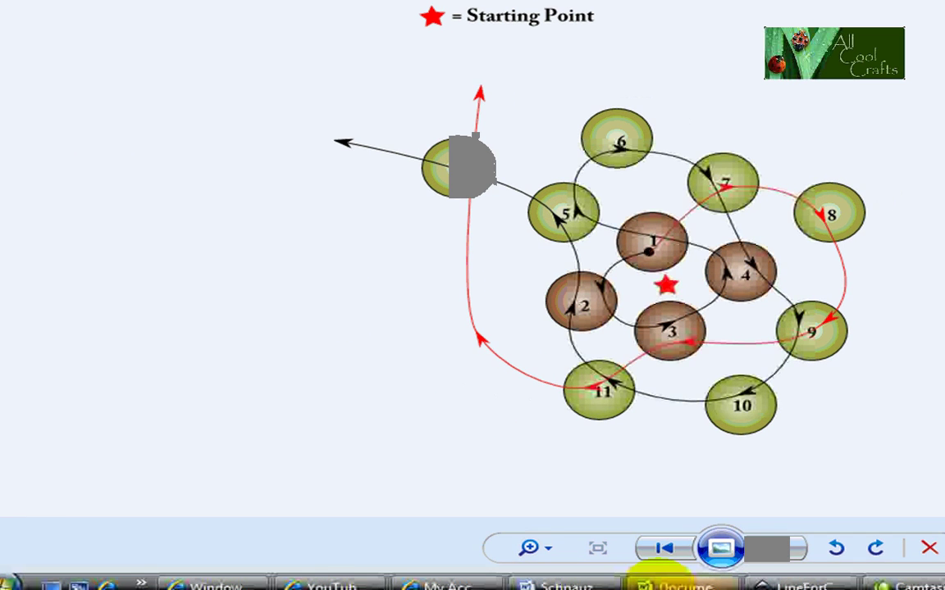
{"action": "left_click", "coordinate": [648, 578]}
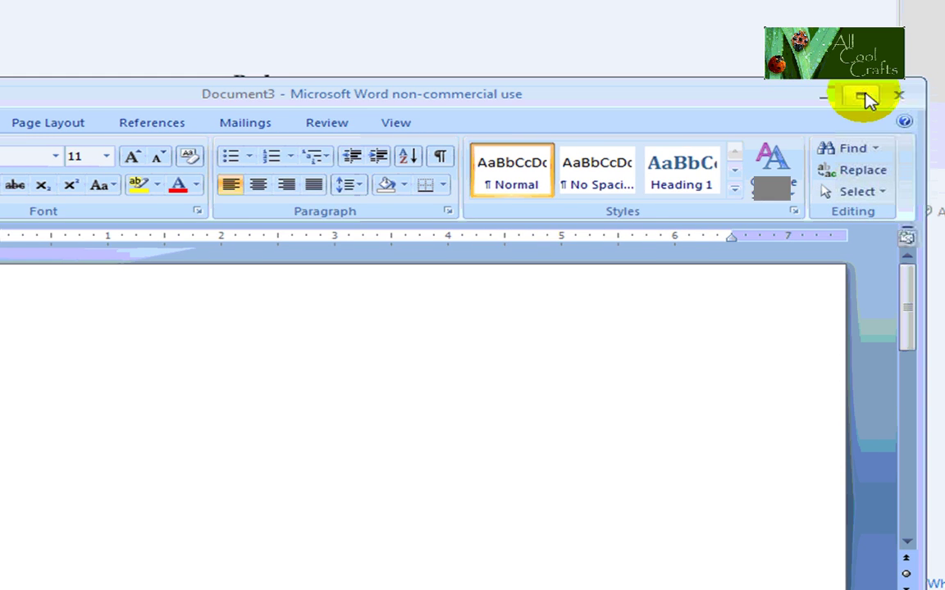
{"action": "left_click", "coordinate": [900, 82]}
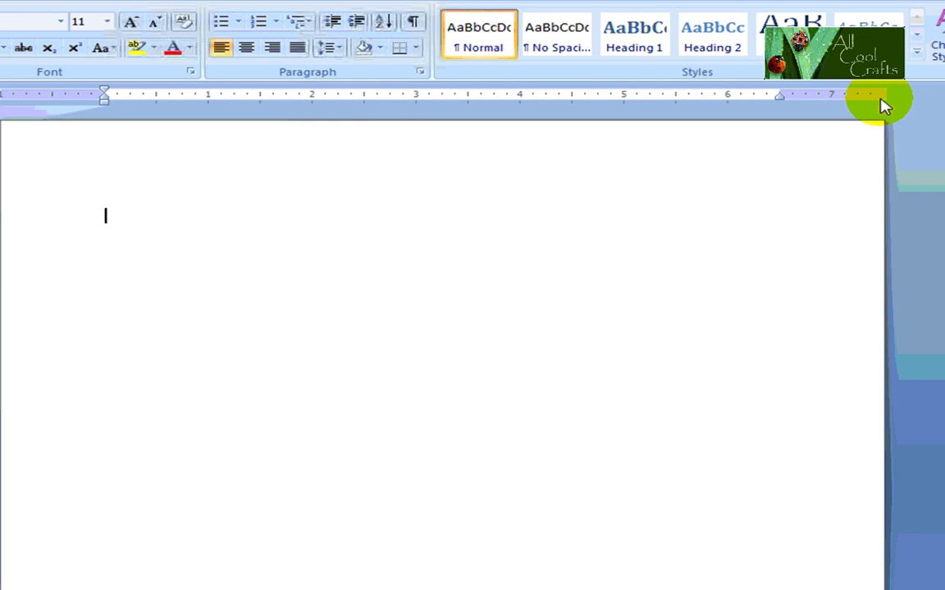
Paste the copied bead diagram image onto the blank Document3 page
{"action": "right_click", "coordinate": [156, 218]}
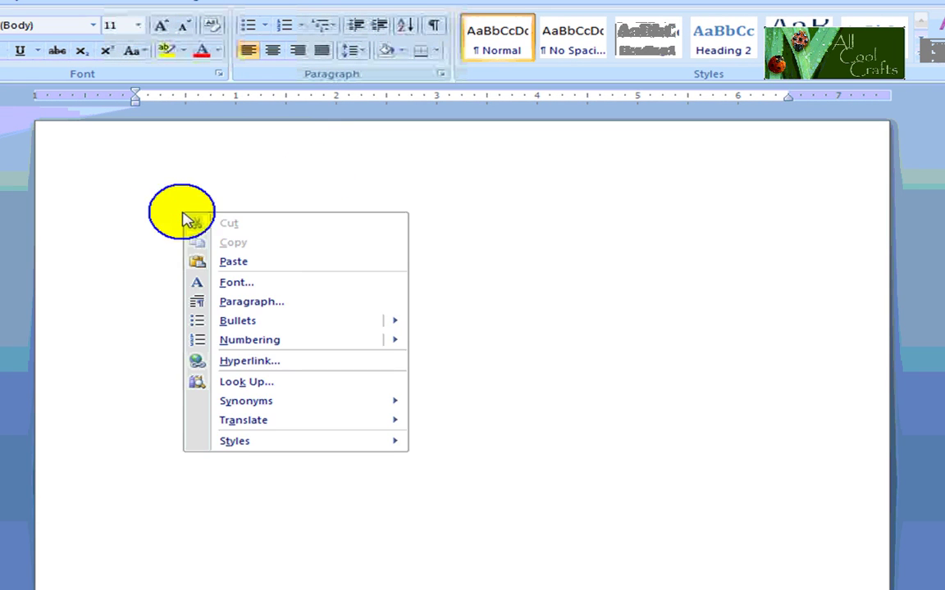
{"action": "left_click", "coordinate": [268, 261]}
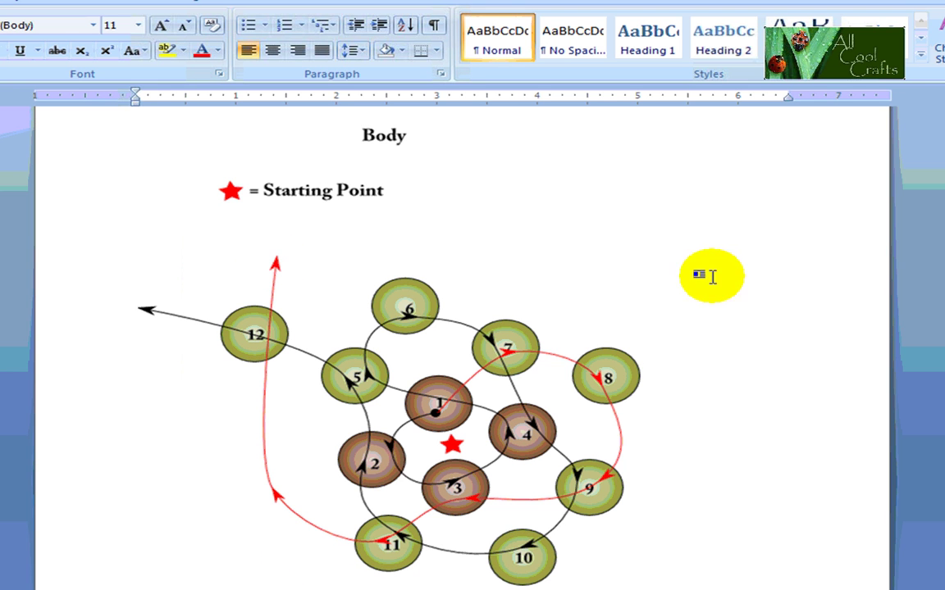